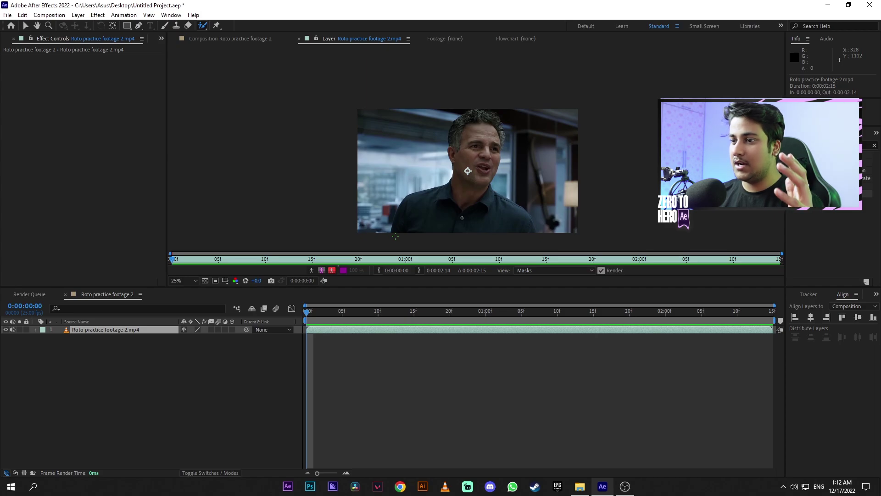
# Mark the man as foreground with the Roto Brush on the first frame, and add the missed edge of the shoulder on the image's right side.
pyautogui.moveTo(395, 237)
pyautogui.mouseDown()
pyautogui.moveTo(407, 201)
pyautogui.moveTo(445, 184)
pyautogui.moveTo(442, 129)
pyautogui.moveTo(470, 129)
pyautogui.moveTo(473, 177)
pyautogui.moveTo(455, 239)
pyautogui.moveTo(512, 309)
pyautogui.mouseUp()
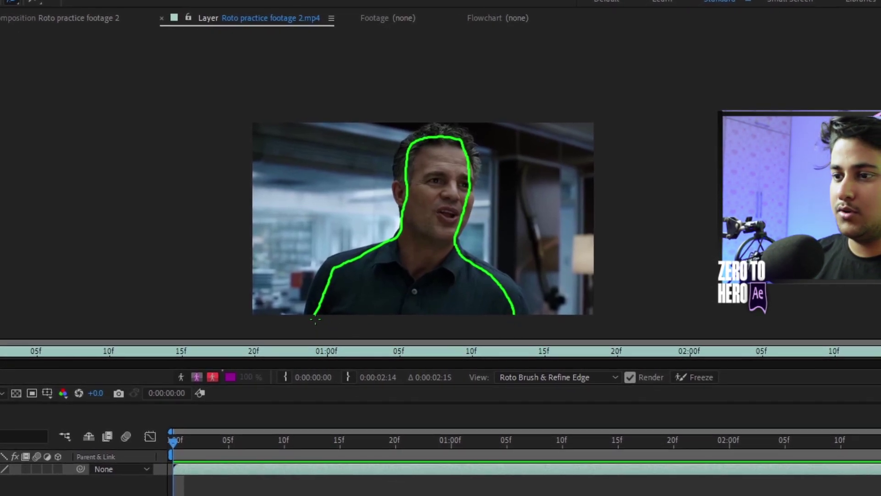
pyautogui.moveTo(316, 319); pyautogui.dragTo(315, 320)
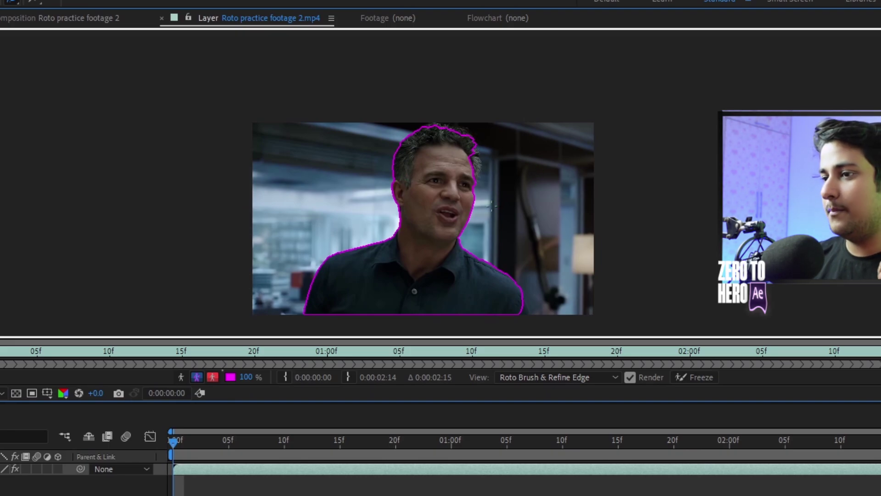
pyautogui.scroll(4, 491, 204)
pyautogui.moveTo(644, 259); pyautogui.dragTo(354, 65)
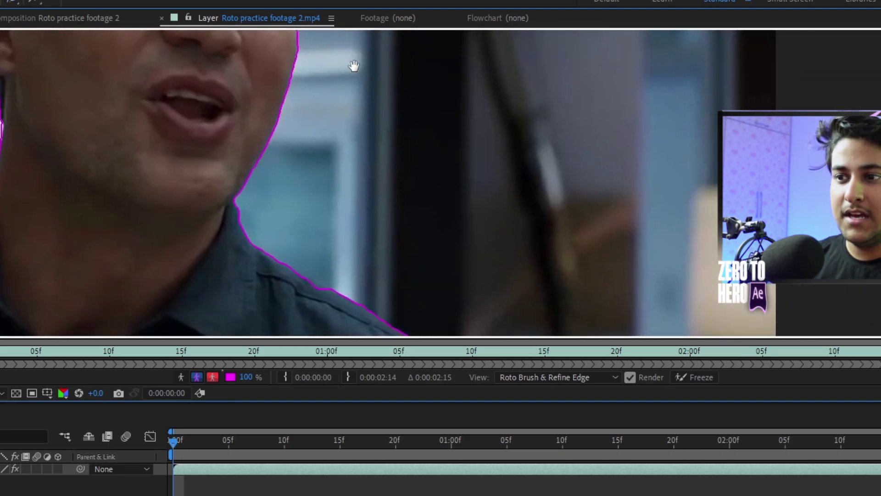
pyautogui.moveTo(486, 210); pyautogui.dragTo(456, 137)
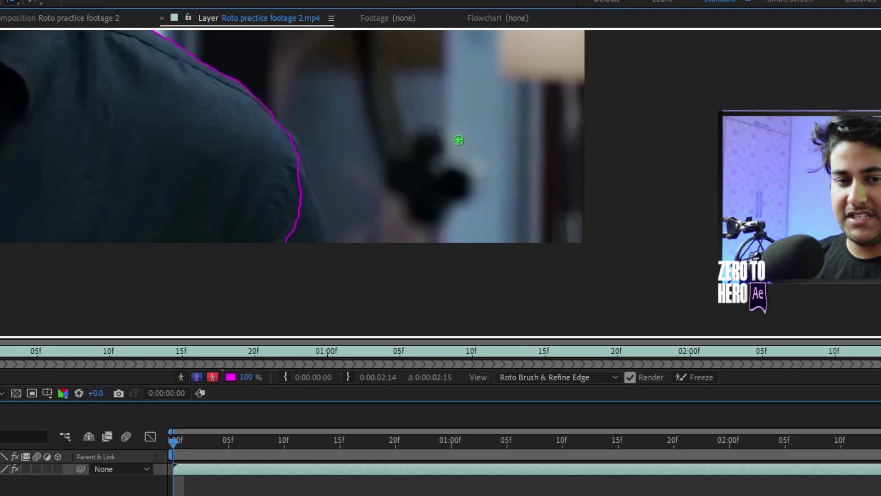
pyautogui.moveTo(283, 178); pyautogui.dragTo(300, 245)
pyautogui.moveTo(285, 145); pyautogui.dragTo(317, 258)
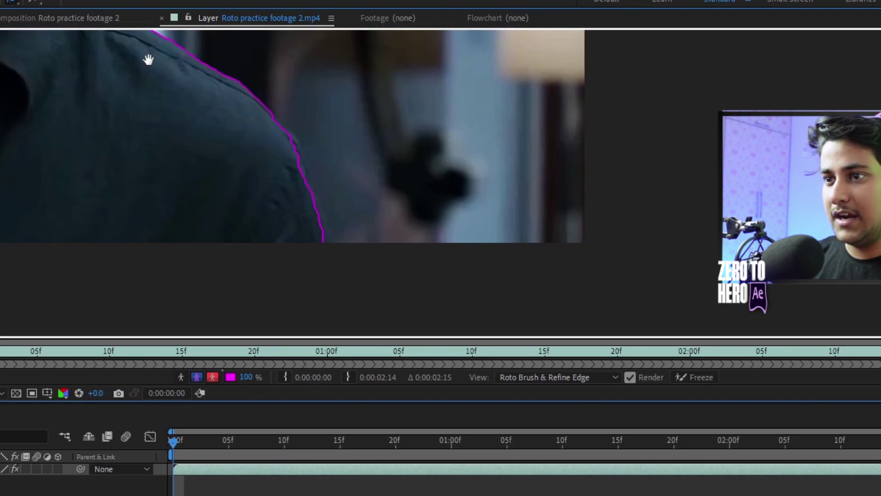
# Add the missed hair along the right side of the man's head in the image to the Roto Brush selection.
pyautogui.moveTo(147, 61)
pyautogui.mouseDown()
pyautogui.moveTo(374, 245)
pyautogui.moveTo(303, 194)
pyautogui.moveTo(507, 261)
pyautogui.moveTo(359, 253)
pyautogui.moveTo(443, 173)
pyautogui.moveTo(390, 123)
pyautogui.mouseUp()
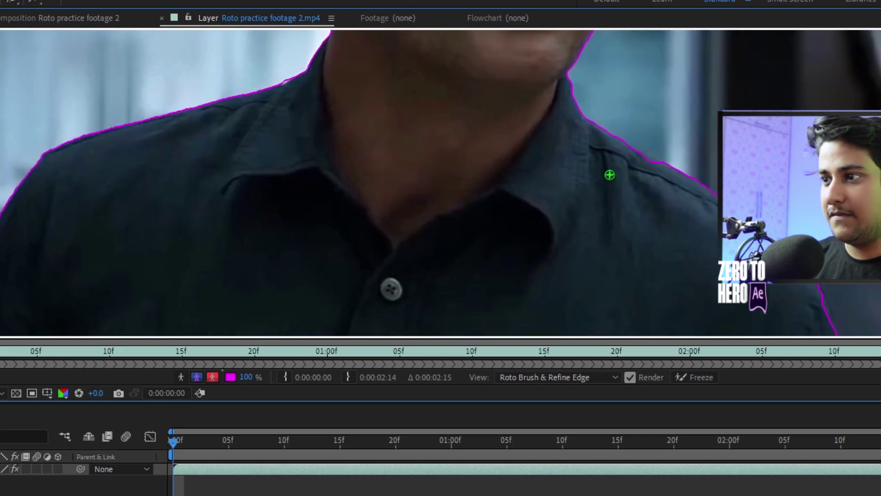
pyautogui.moveTo(197, 158)
pyautogui.mouseDown()
pyautogui.moveTo(336, 109)
pyautogui.moveTo(535, 149)
pyautogui.mouseUp()
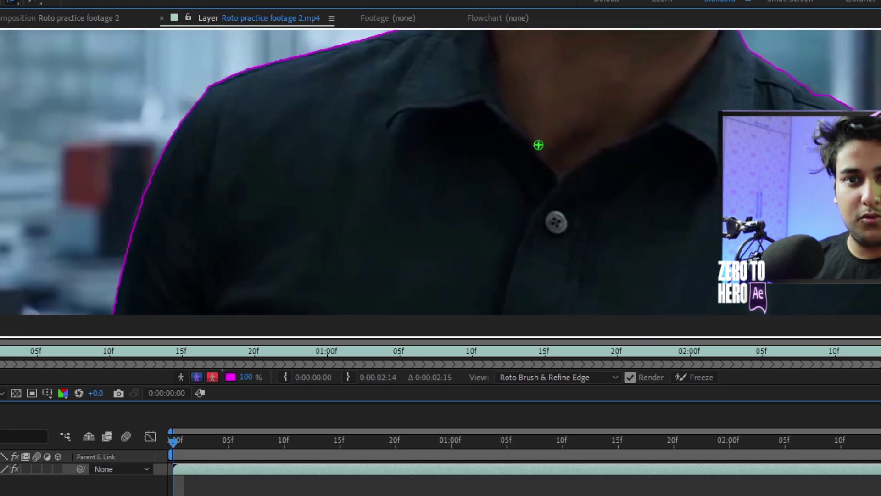
pyautogui.moveTo(585, 35)
pyautogui.mouseDown()
pyautogui.moveTo(468, 243)
pyautogui.moveTo(335, 188)
pyautogui.moveTo(376, 222)
pyautogui.mouseUp()
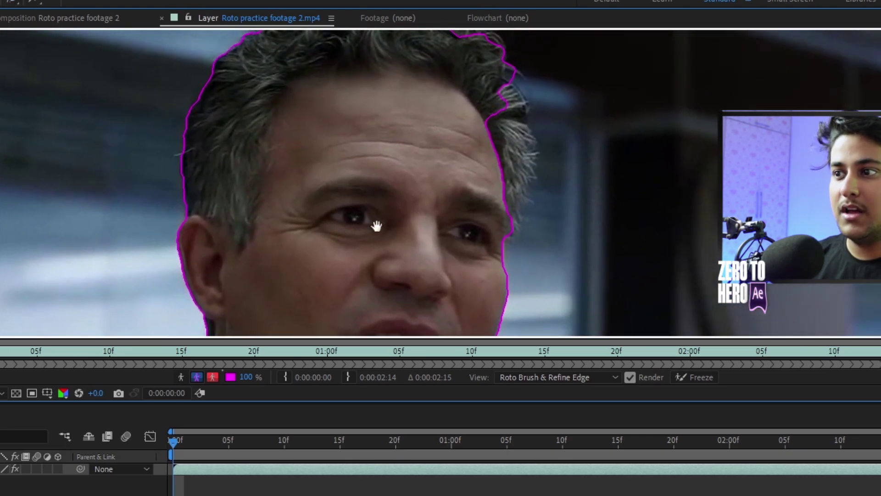
pyautogui.moveTo(459, 33)
pyautogui.mouseDown()
pyautogui.moveTo(513, 139)
pyautogui.moveTo(514, 194)
pyautogui.mouseUp()
pyautogui.moveTo(431, 158); pyautogui.dragTo(454, 206)
# Subtract the background strip above the man's hair from the Roto Brush selection.
pyautogui.moveTo(518, 200)
pyautogui.mouseDown()
pyautogui.moveTo(473, 123)
pyautogui.moveTo(443, 95)
pyautogui.moveTo(330, 75)
pyautogui.mouseUp()
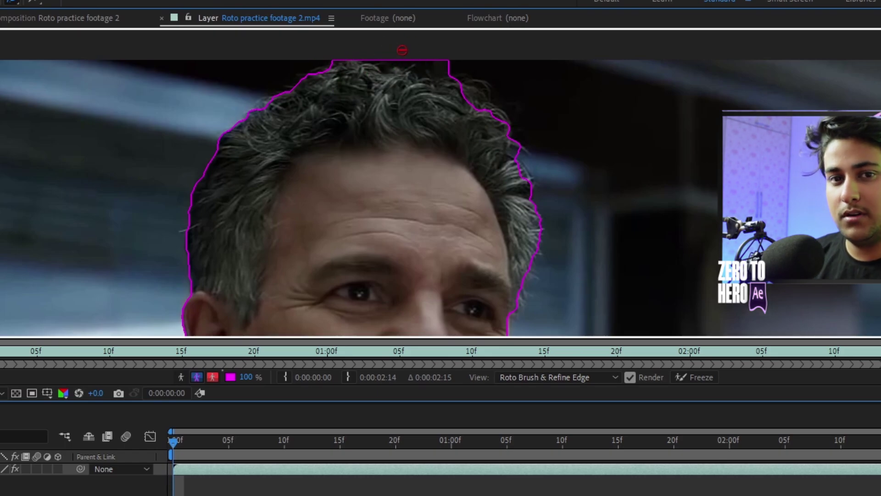
pyautogui.moveTo(436, 61); pyautogui.dragTo(468, 63)
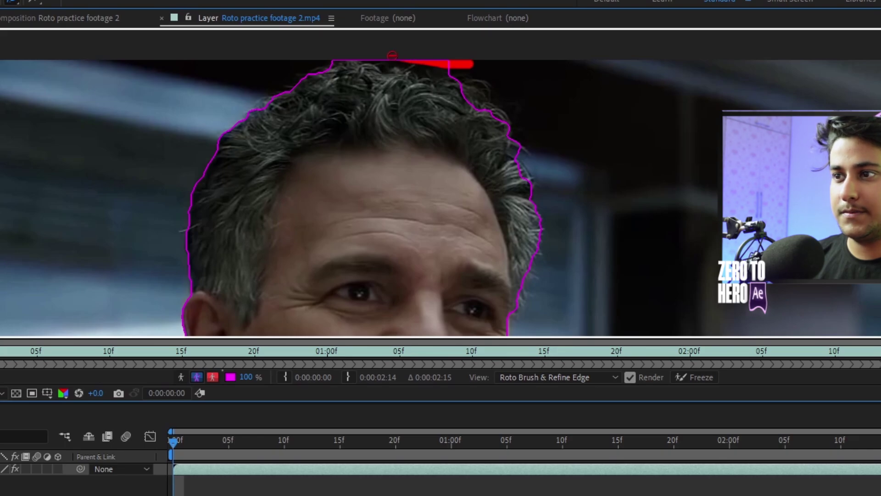
pyautogui.moveTo(392, 55); pyautogui.dragTo(356, 53)
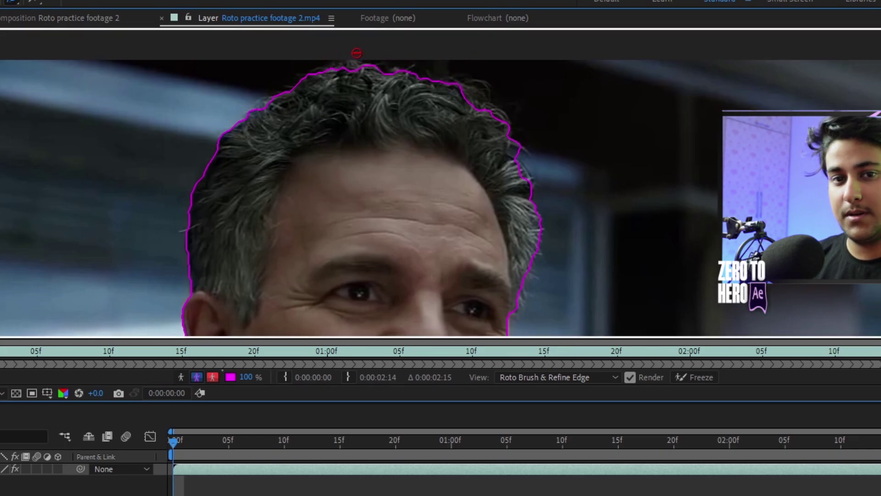
# Correct the selection along the shoulder on the image's right side by adding the sleeve edge and subtracting the background beside it.
pyautogui.moveTo(502, 236); pyautogui.dragTo(420, 89)
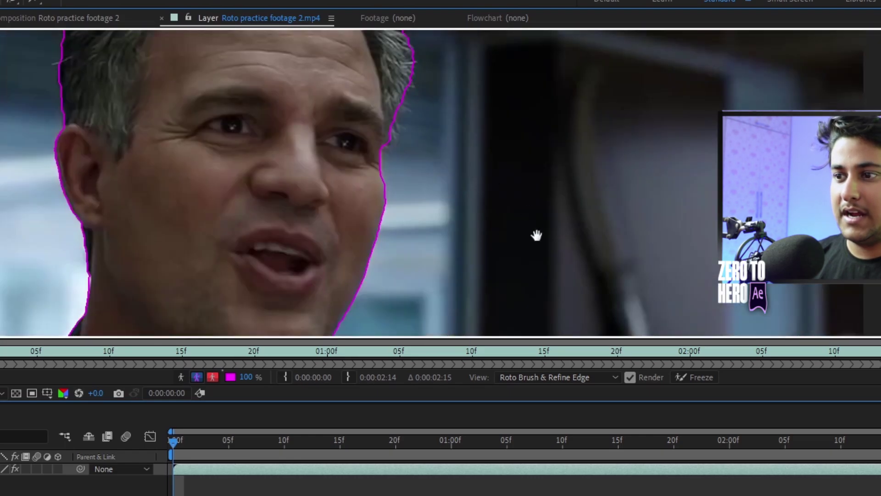
pyautogui.moveTo(536, 236)
pyautogui.mouseDown()
pyautogui.moveTo(466, 209)
pyautogui.moveTo(244, 181)
pyautogui.moveTo(234, 172)
pyautogui.mouseUp()
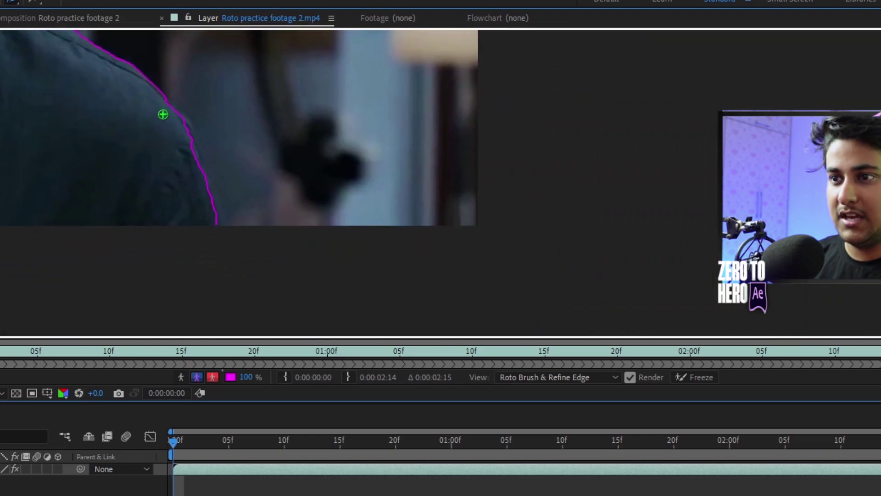
pyautogui.moveTo(157, 99)
pyautogui.mouseDown()
pyautogui.moveTo(189, 131)
pyautogui.moveTo(216, 212)
pyautogui.mouseUp()
pyautogui.moveTo(192, 102); pyautogui.dragTo(236, 187)
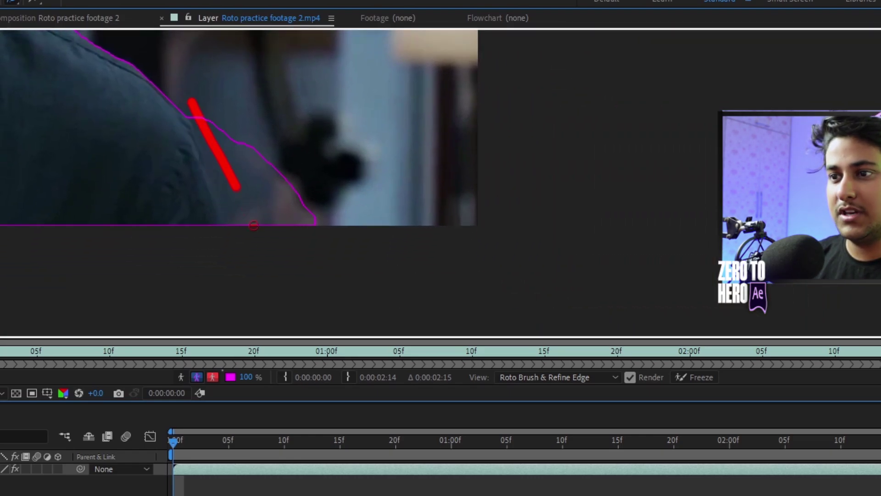
pyautogui.moveTo(209, 127)
pyautogui.mouseDown()
pyautogui.moveTo(235, 185)
pyautogui.moveTo(208, 140)
pyautogui.moveTo(216, 266)
pyautogui.mouseUp()
pyautogui.moveTo(205, 195); pyautogui.dragTo(215, 219)
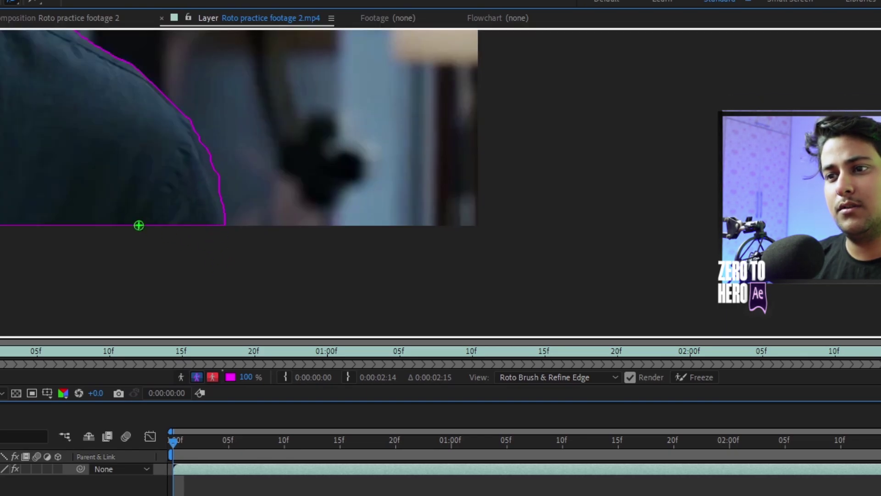
# Paint over the whole hair outline with the Refine Edge Tool, from the ear over the top of the head to the opposite temple.
pyautogui.moveTo(446, 220); pyautogui.dragTo(522, 231)
pyautogui.moveTo(177, 197)
pyautogui.mouseDown()
pyautogui.moveTo(455, 224)
pyautogui.moveTo(377, 331)
pyautogui.moveTo(402, 221)
pyautogui.mouseUp()
pyautogui.scroll(-2, 402, 221)
pyautogui.scroll(5, 344, 202)
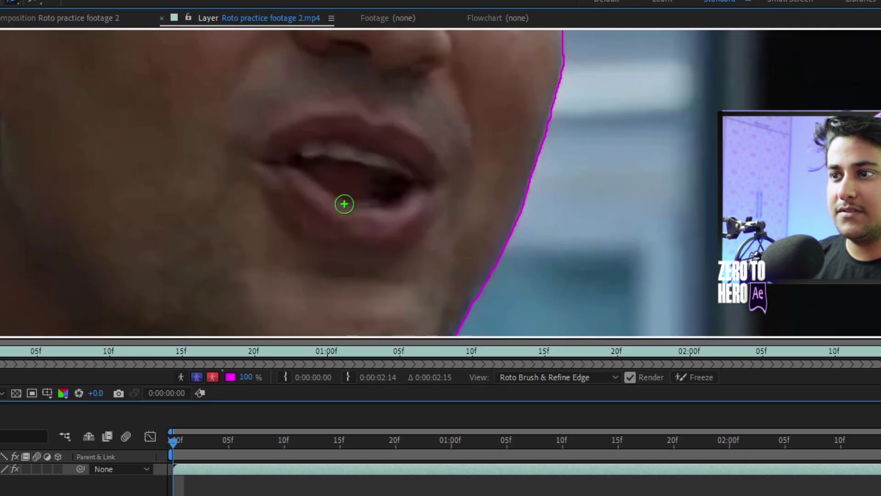
pyautogui.scroll(-3, 349, 209)
pyautogui.moveTo(321, 51); pyautogui.dragTo(303, 162)
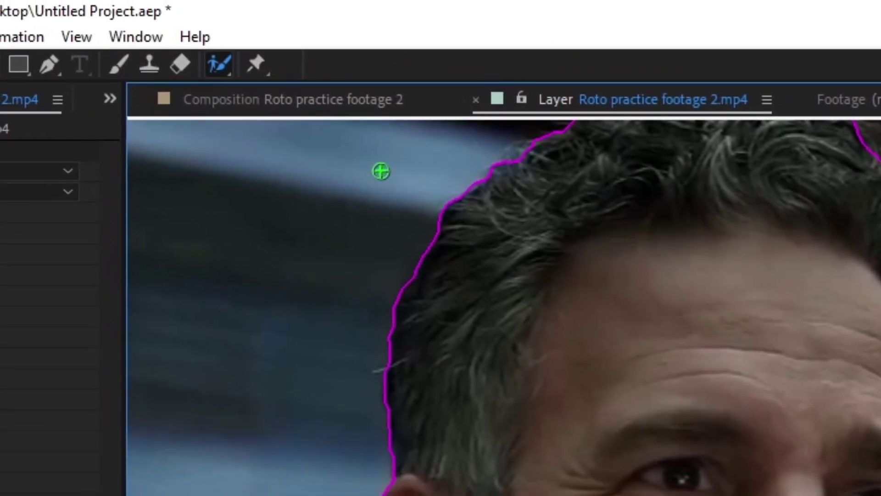
pyautogui.click(220, 64)
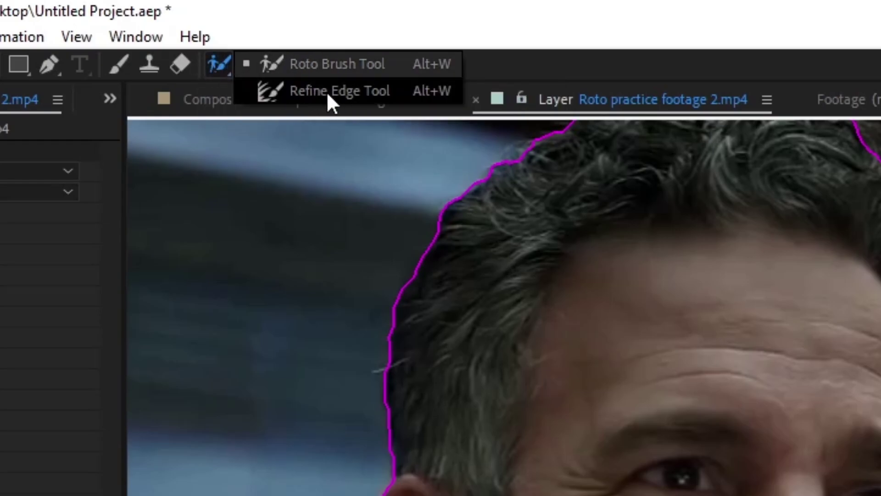
pyautogui.click(335, 92)
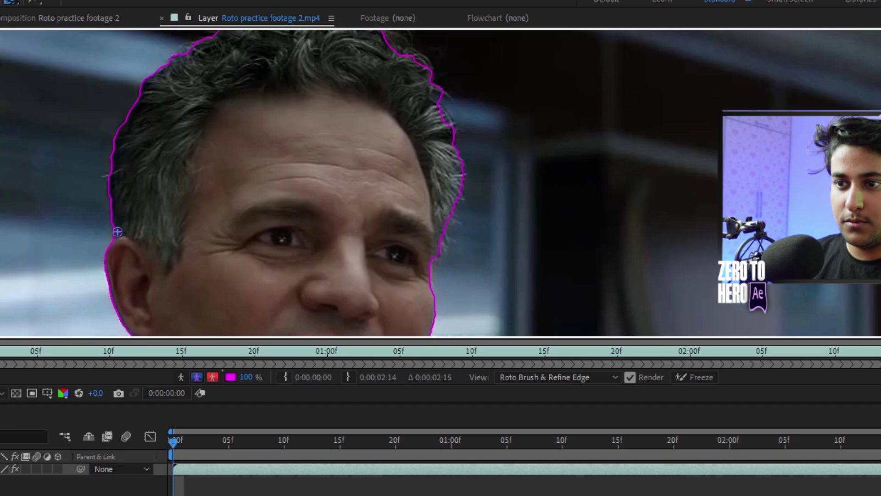
pyautogui.moveTo(118, 231)
pyautogui.mouseDown()
pyautogui.moveTo(112, 198)
pyautogui.moveTo(94, 185)
pyautogui.moveTo(112, 188)
pyautogui.moveTo(117, 169)
pyautogui.moveTo(97, 148)
pyautogui.moveTo(123, 148)
pyautogui.moveTo(117, 110)
pyautogui.moveTo(161, 76)
pyautogui.moveTo(166, 53)
pyautogui.moveTo(176, 57)
pyautogui.moveTo(227, 20)
pyautogui.moveTo(212, 31)
pyautogui.moveTo(373, 31)
pyautogui.moveTo(397, 35)
pyautogui.moveTo(383, 42)
pyautogui.moveTo(436, 44)
pyautogui.moveTo(406, 62)
pyautogui.moveTo(435, 56)
pyautogui.moveTo(428, 74)
pyautogui.moveTo(443, 90)
pyautogui.moveTo(445, 81)
pyautogui.moveTo(434, 99)
pyautogui.moveTo(455, 119)
pyautogui.moveTo(454, 108)
pyautogui.moveTo(441, 131)
pyautogui.moveTo(464, 166)
pyautogui.moveTo(484, 157)
pyautogui.moveTo(456, 176)
pyautogui.moveTo(462, 205)
pyautogui.moveTo(441, 257)
pyautogui.mouseUp()
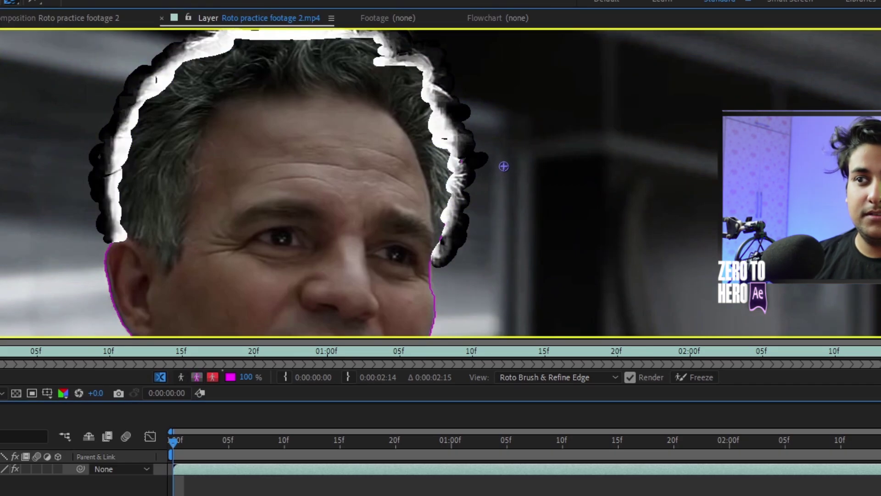
pyautogui.scroll(-2, 495, 169)
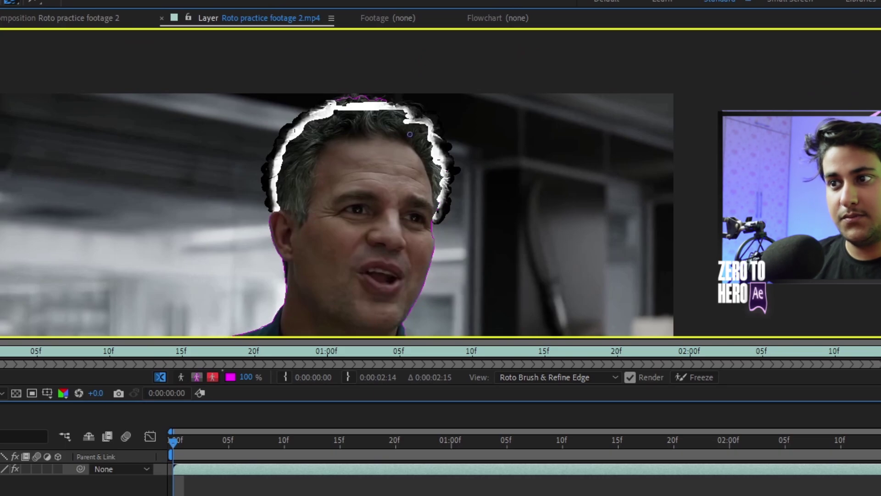
pyautogui.moveTo(341, 103)
pyautogui.mouseDown()
pyautogui.moveTo(375, 96)
pyautogui.moveTo(351, 102)
pyautogui.moveTo(408, 108)
pyautogui.moveTo(368, 99)
pyautogui.mouseUp()
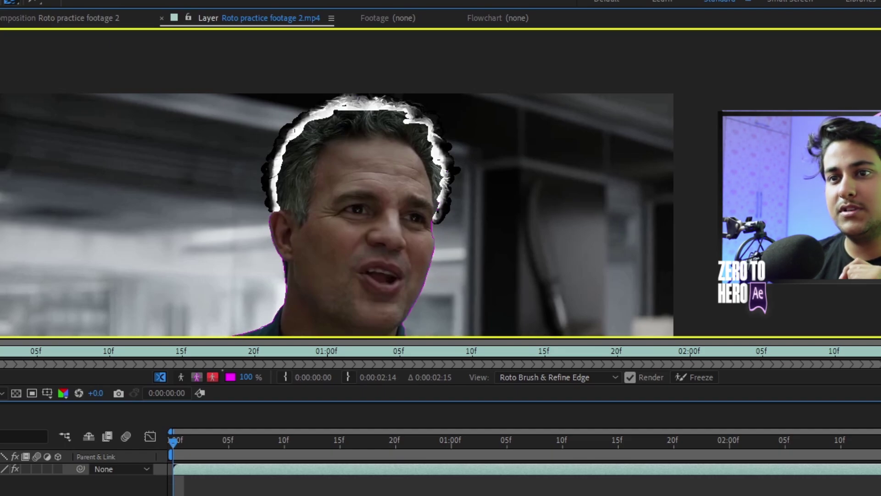
# Advance frame by frame to 0:00:00:05 and examine how the selection follows the hair and face edges.
pyautogui.click(183, 73)
pyautogui.click(154, 105)
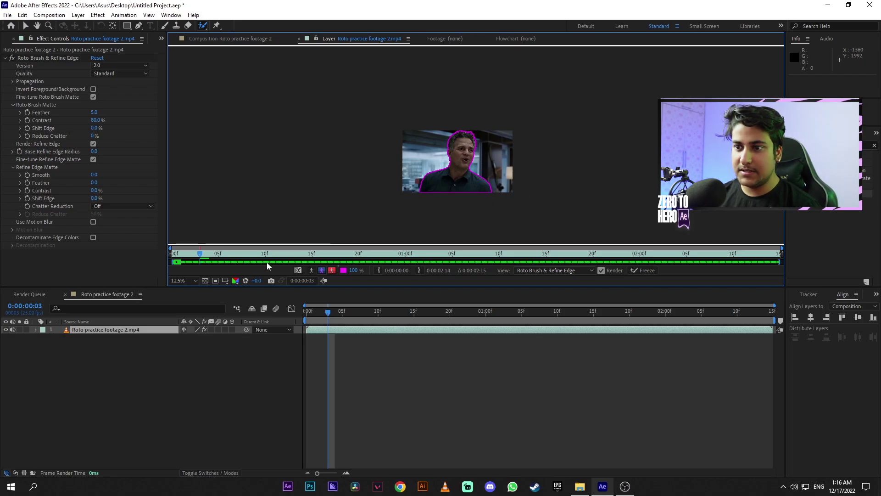
pyautogui.scroll(10, 575, 191)
pyautogui.scroll(-4, 570, 187)
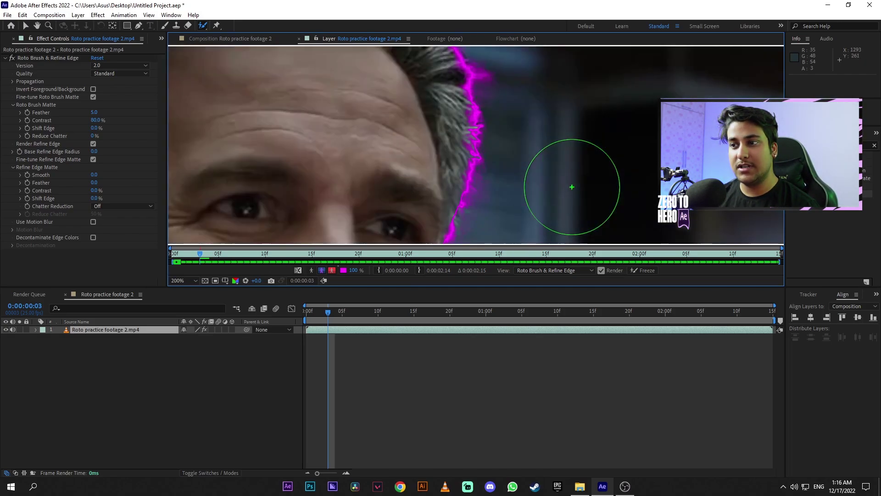
pyautogui.press('pagedown')
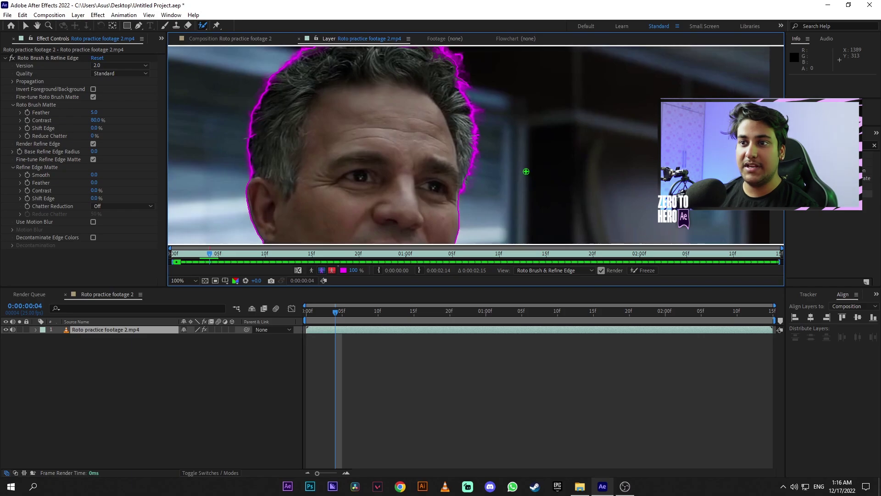
pyautogui.press('pagedown')
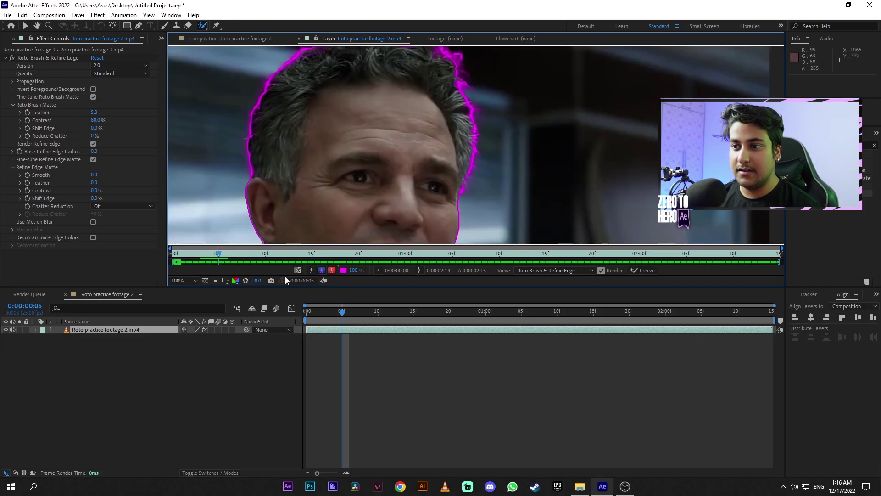
pyautogui.scroll(2, 486, 173)
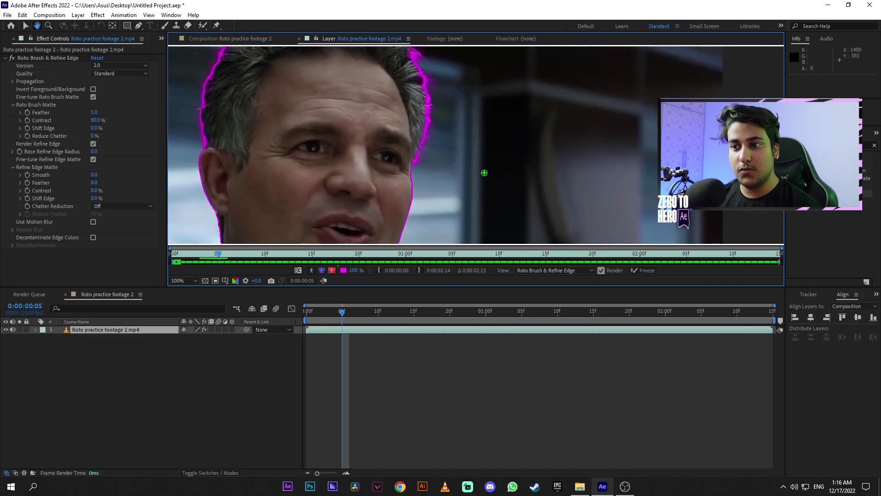
# Inspect the cutout as a black-and-white alpha matte, up close and in full, and return to the normal view.
pyautogui.click(311, 269)
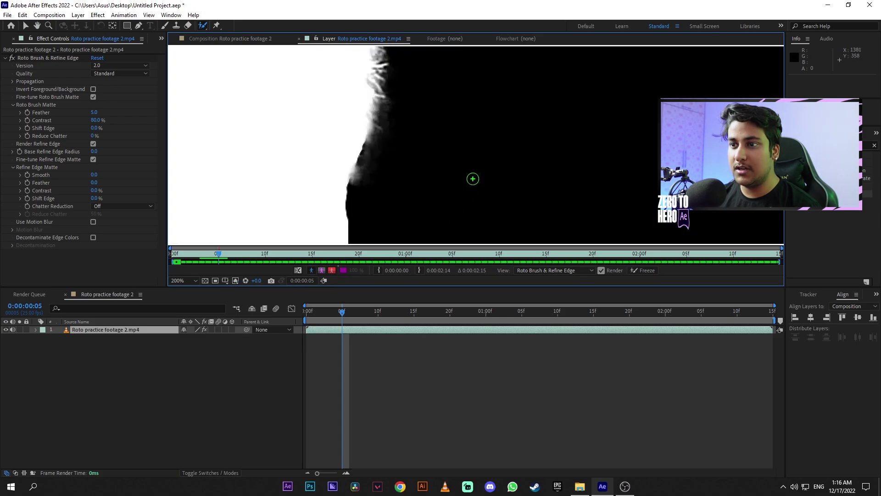
pyautogui.scroll(-5, 447, 177)
pyautogui.scroll(-1, 448, 177)
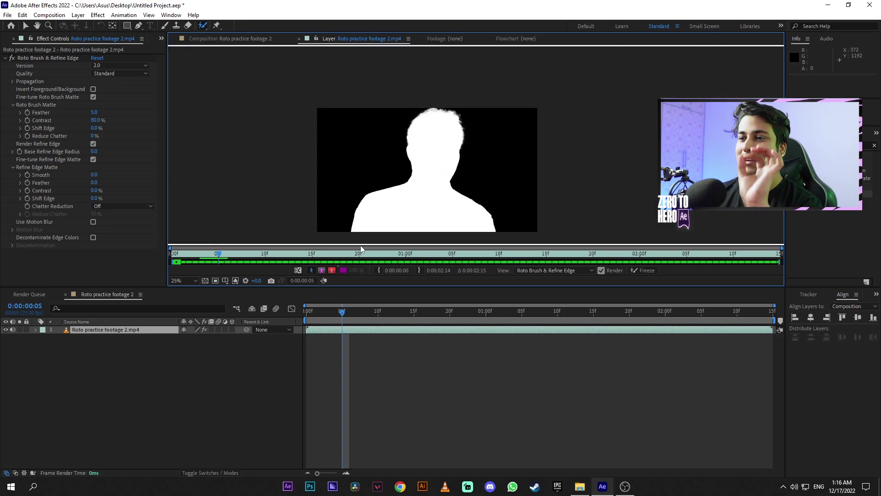
pyautogui.click(313, 271)
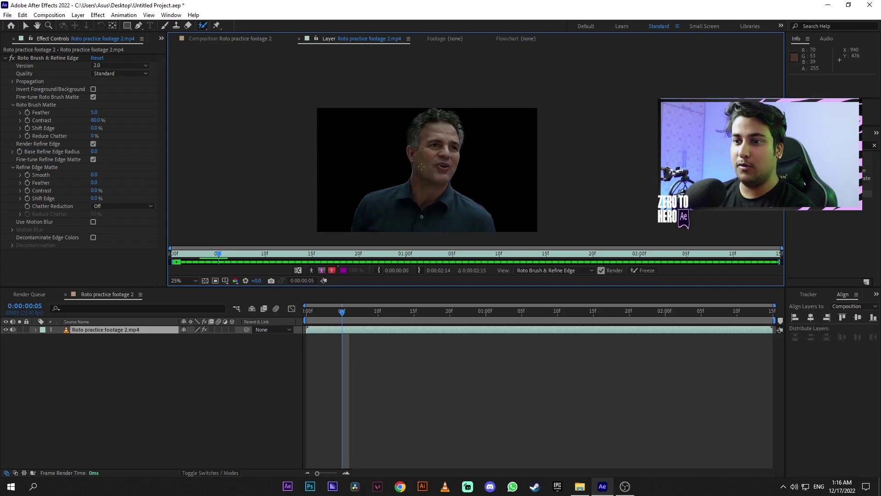
# Show the cutout over the transparency grid and preview the excluded background with the red alpha overlay.
pyautogui.click(206, 281)
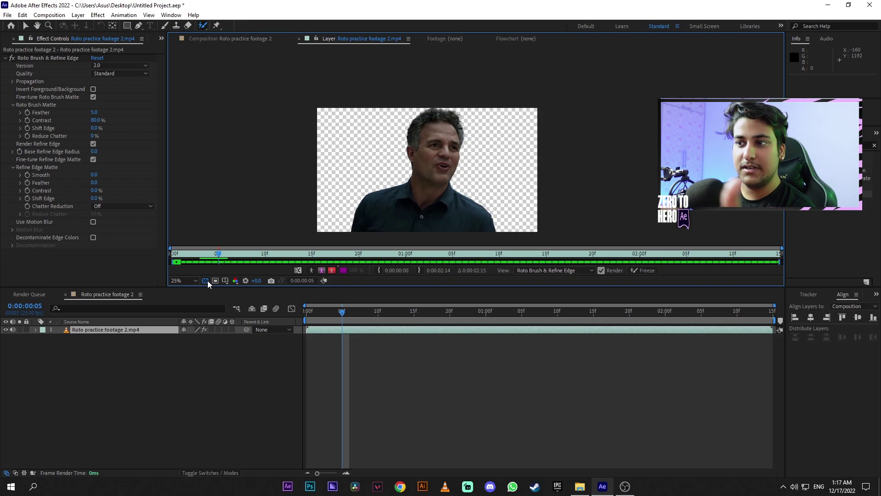
pyautogui.click(322, 270)
pyautogui.click(332, 270)
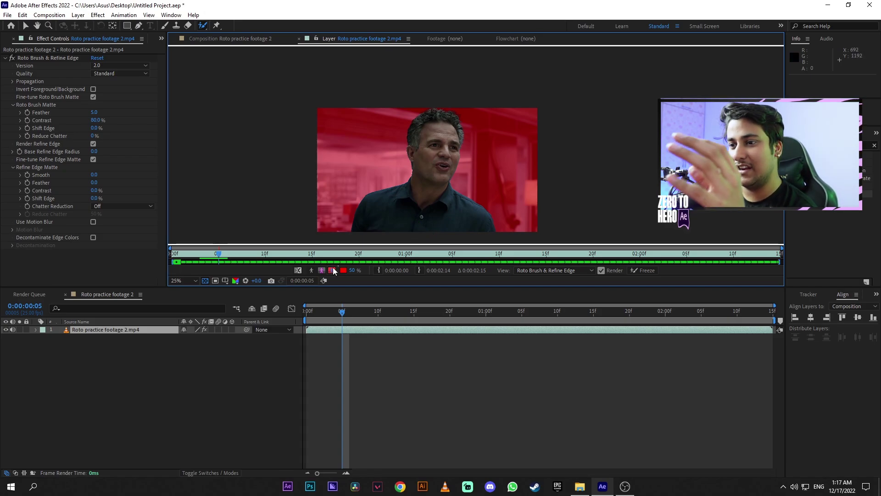
# Freeze the Roto Brush & Refine Edge propagation and display the Roto practice footage 2 composition.
pyautogui.click(635, 270)
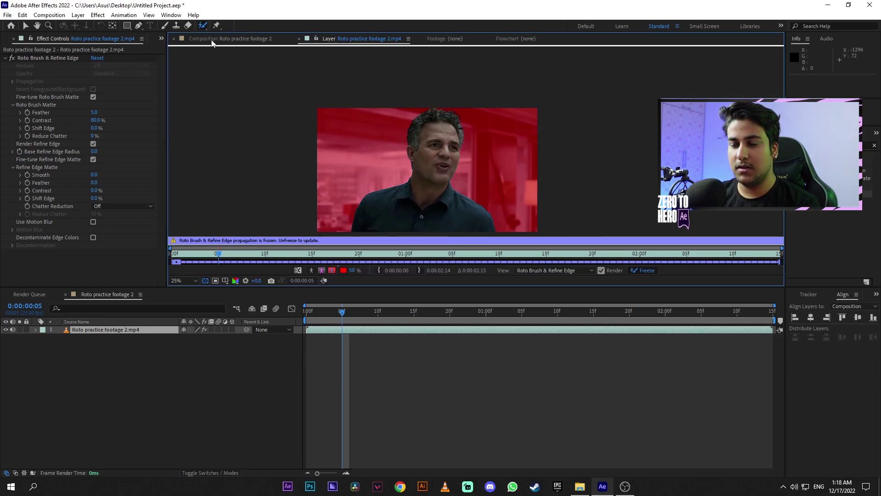
pyautogui.click(211, 39)
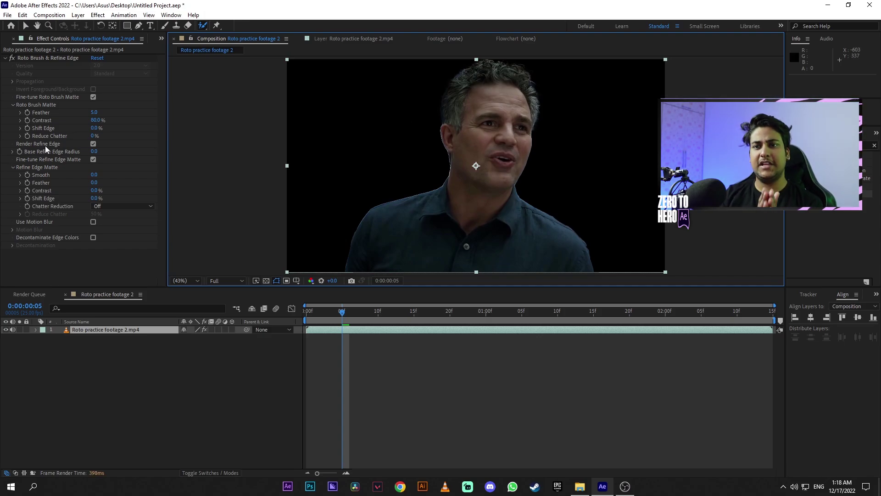
# Set the Roto Brush Matte Feather to 10 and enable Decontaminate Edge Colors.
pyautogui.click(94, 111)
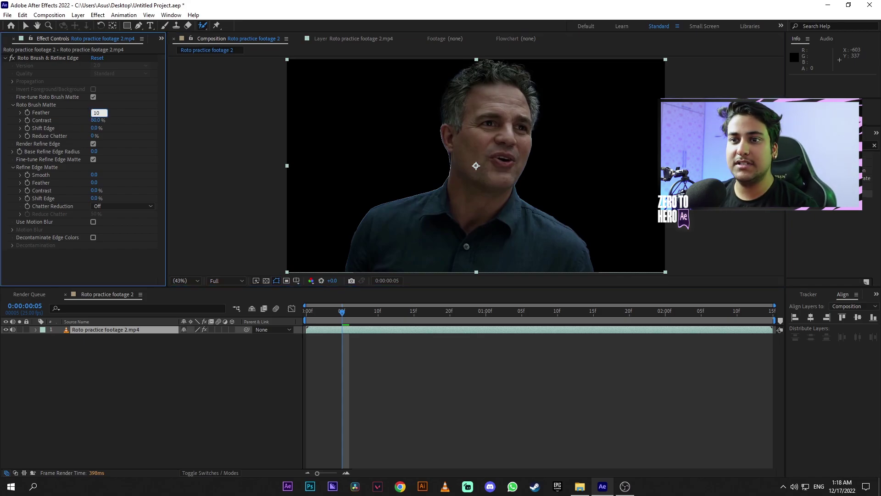
pyautogui.write('10')
pyautogui.press('Return')
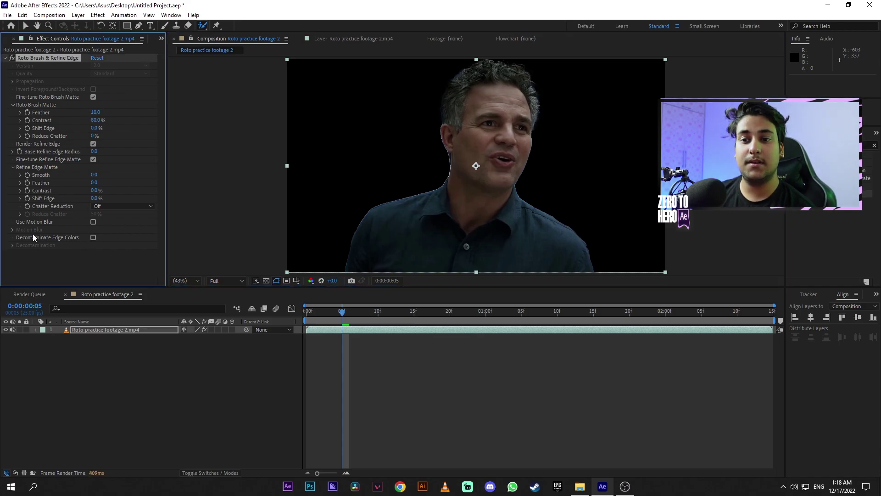
pyautogui.click(93, 237)
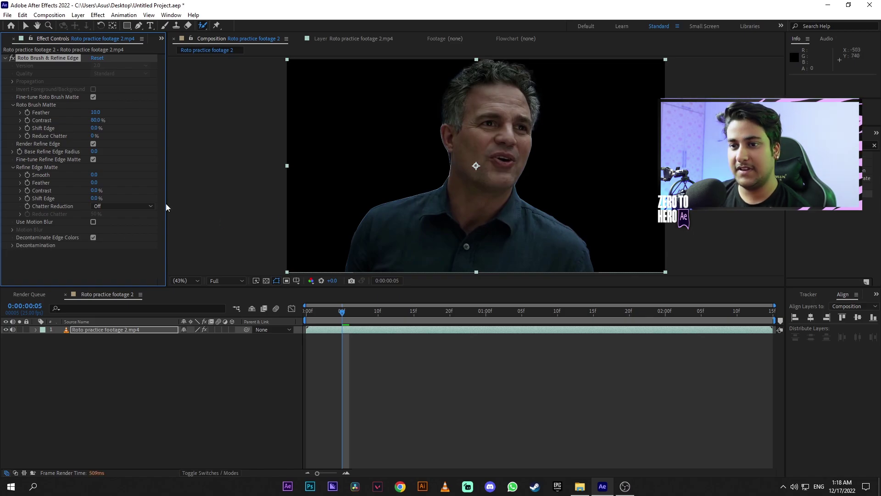
# Try a Shift Edge value of 50% on the Roto Brush Matte.
pyautogui.click(94, 128)
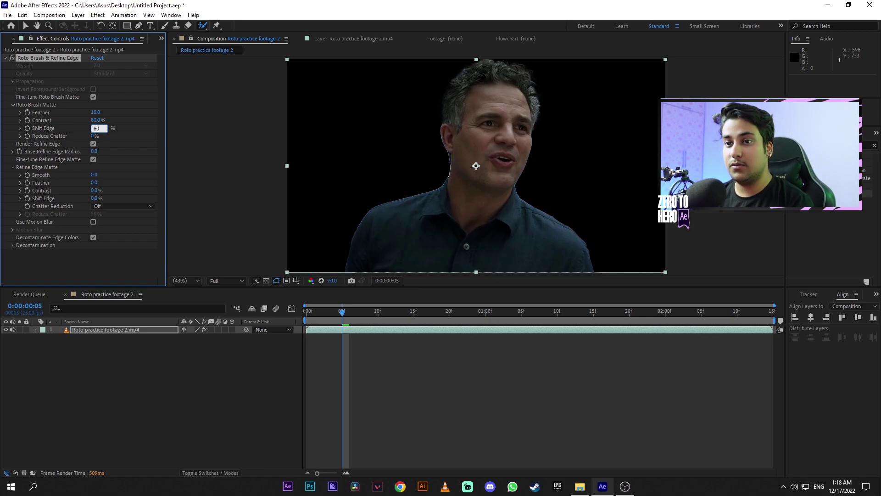
pyautogui.write('50')
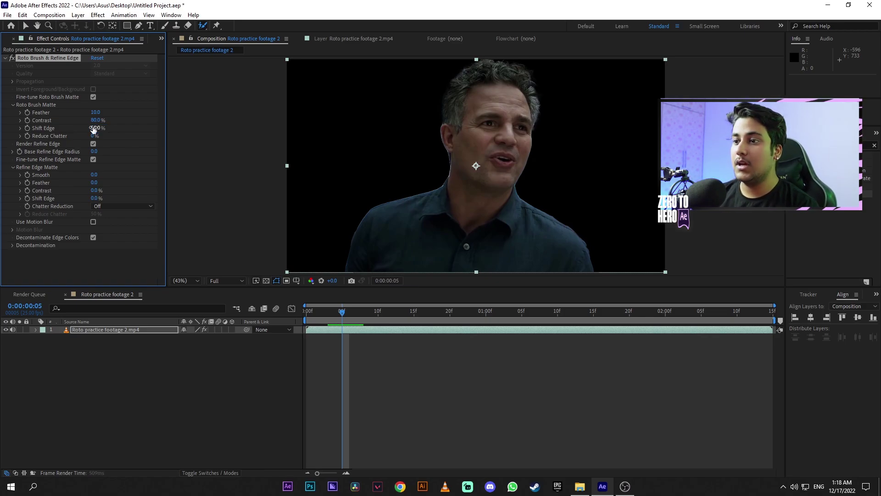
pyautogui.press('Return')
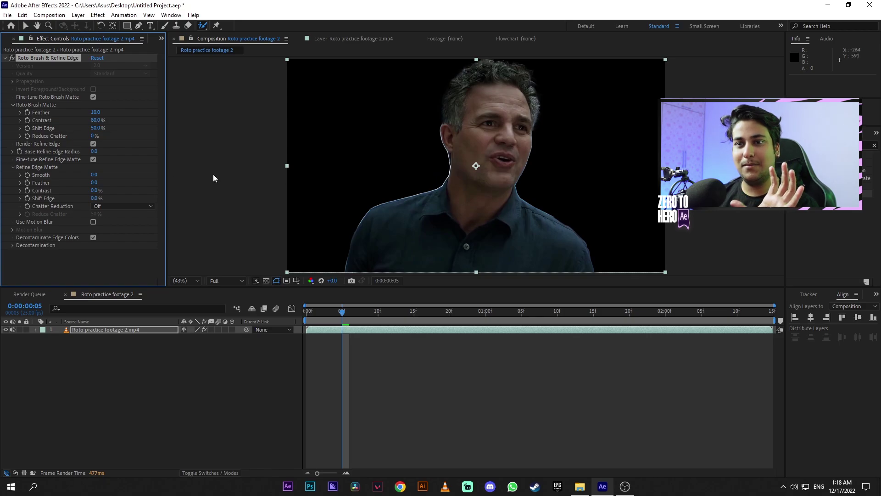
# Set the Roto Brush Matte Shift Edge to -50% and enable Use Motion Blur.
pyautogui.click(95, 129)
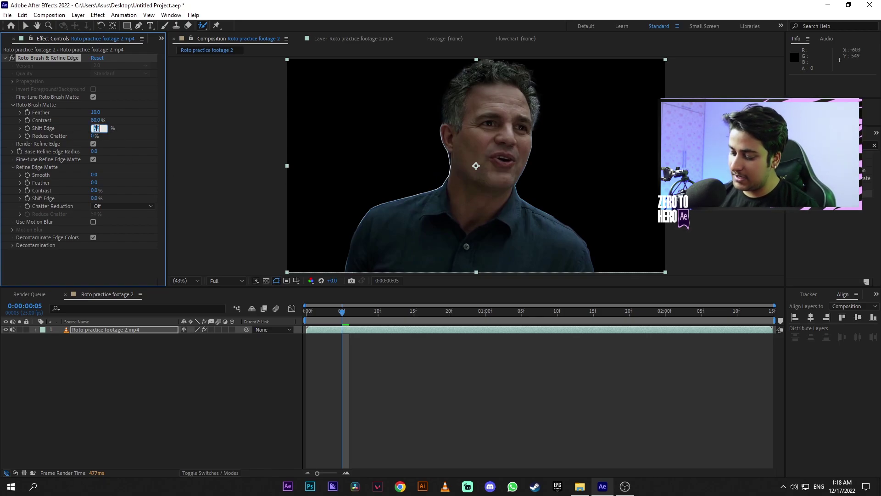
pyautogui.write('-50')
pyautogui.press('Return')
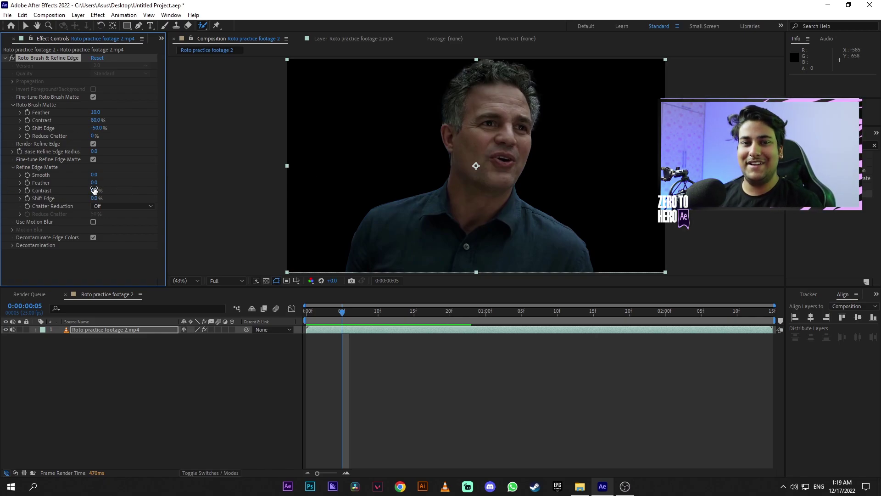
pyautogui.click(95, 223)
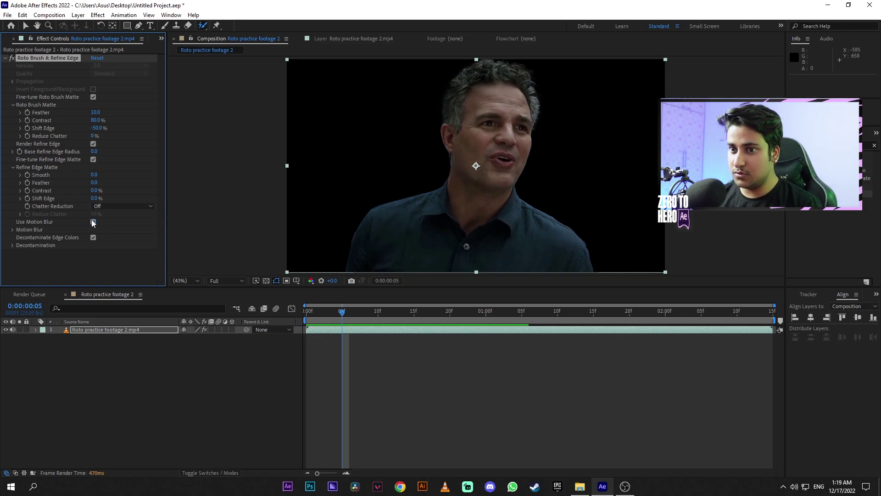
pyautogui.click(265, 277)
pyautogui.click(266, 278)
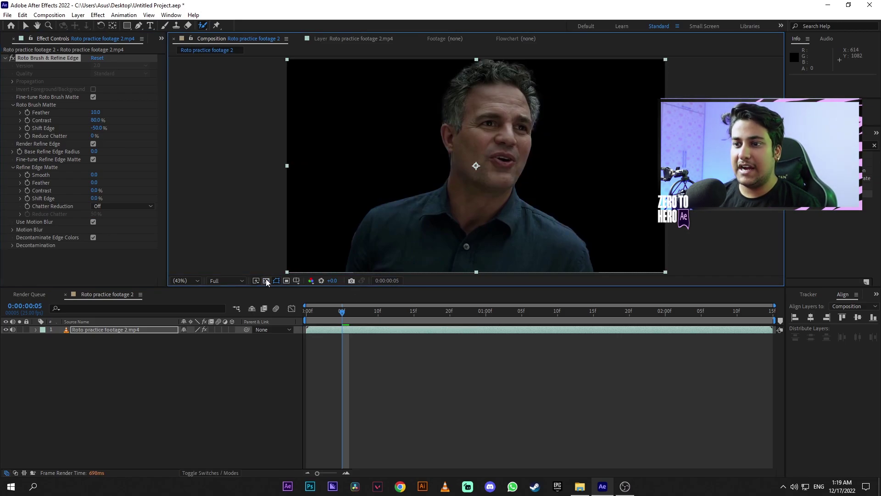
# Add Transient - 4K, UHD, 1000FPS.mp4 from the ROTO VIDEO folder to the composition beneath the rotoscoped footage layer.
pyautogui.click(580, 485)
pyautogui.click(140, 30)
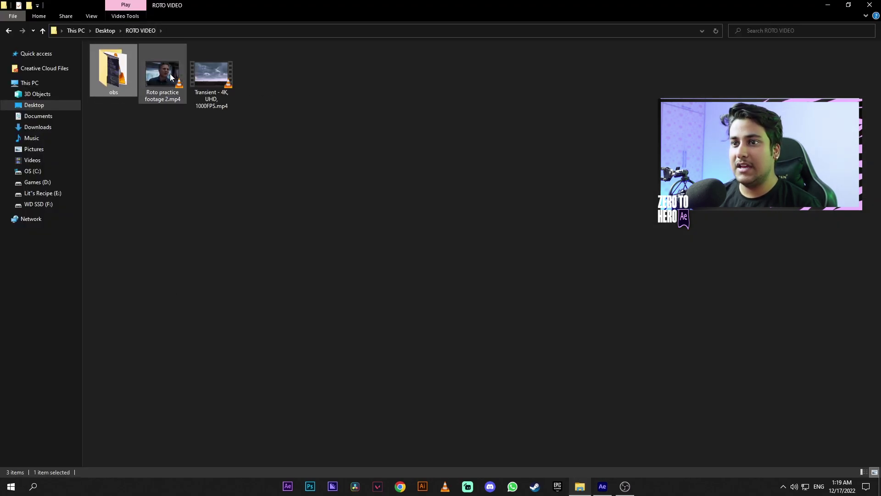
pyautogui.moveTo(211, 74); pyautogui.dragTo(186, 405)
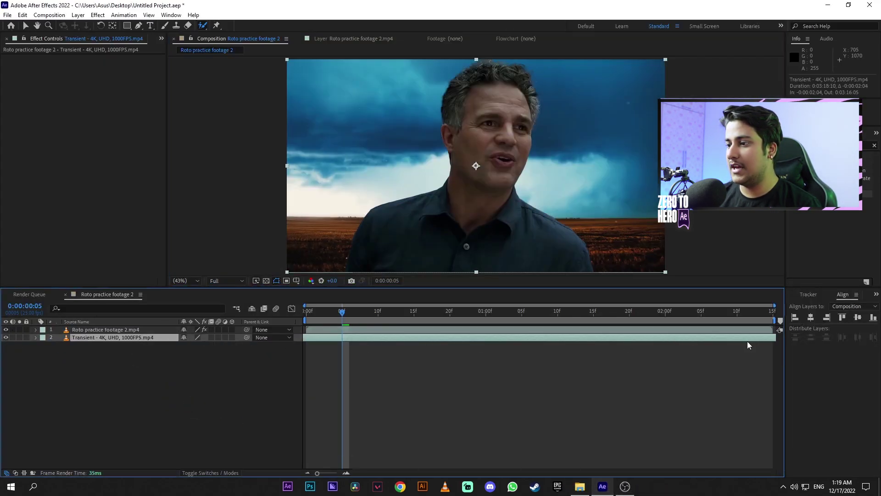
# Slide the Transient layer in time to place its red sunset shot behind the man, and return to the first frame.
pyautogui.moveTo(748, 341); pyautogui.dragTo(417, 346)
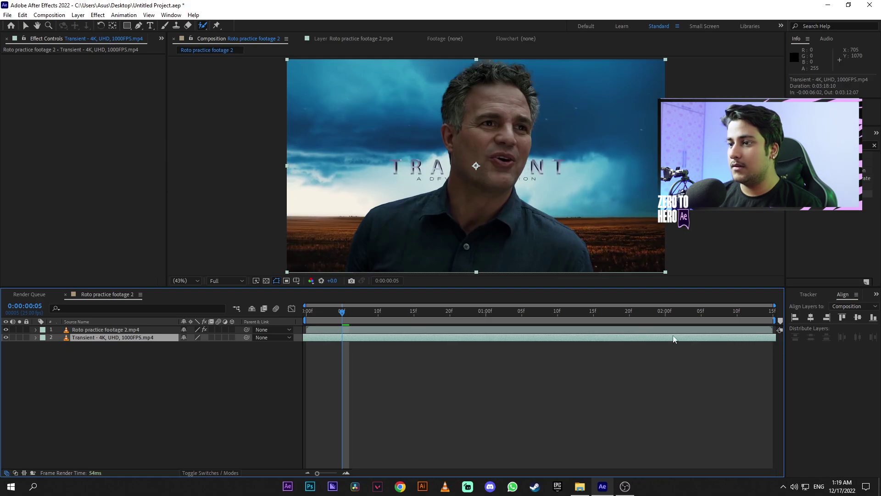
pyautogui.moveTo(673, 338); pyautogui.dragTo(698, 342)
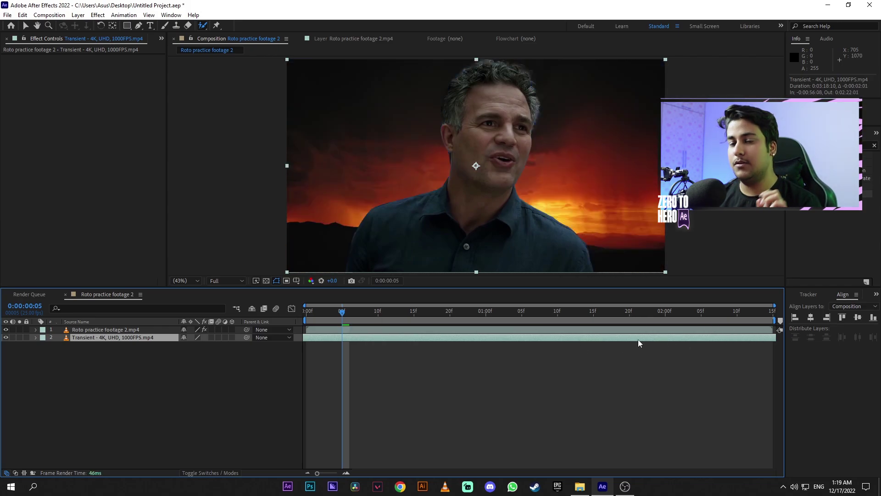
pyautogui.press('Home')
# Try the Crate's Light Wrap effect on the Roto practice footage 2.mp4 layer and remove it.
pyautogui.click(332, 330)
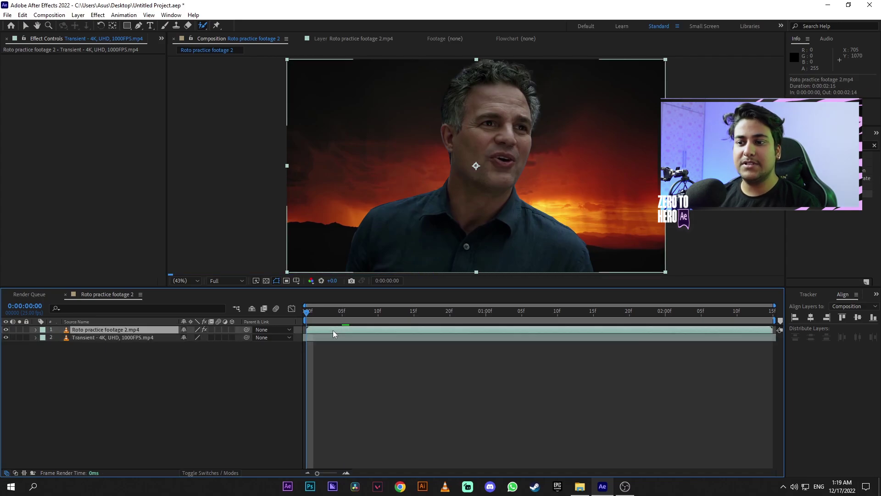
pyautogui.hotkey('ctrl', '5')
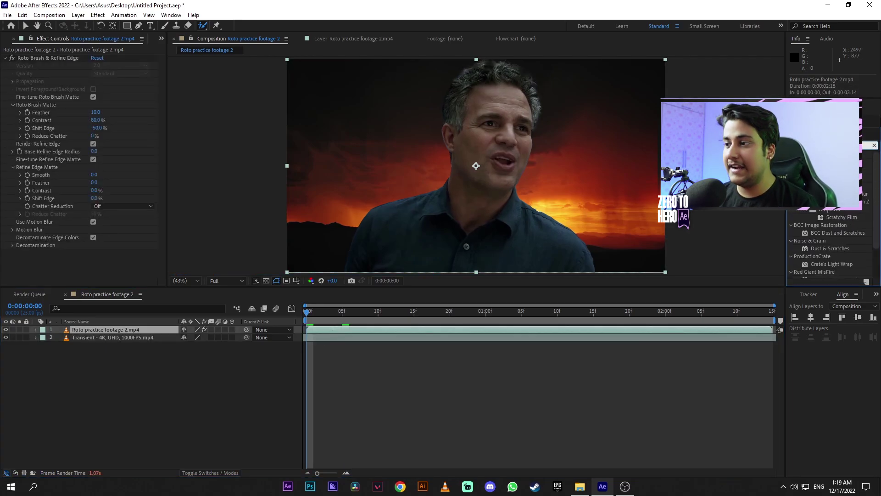
pyautogui.hotkey('ctrl', '5')
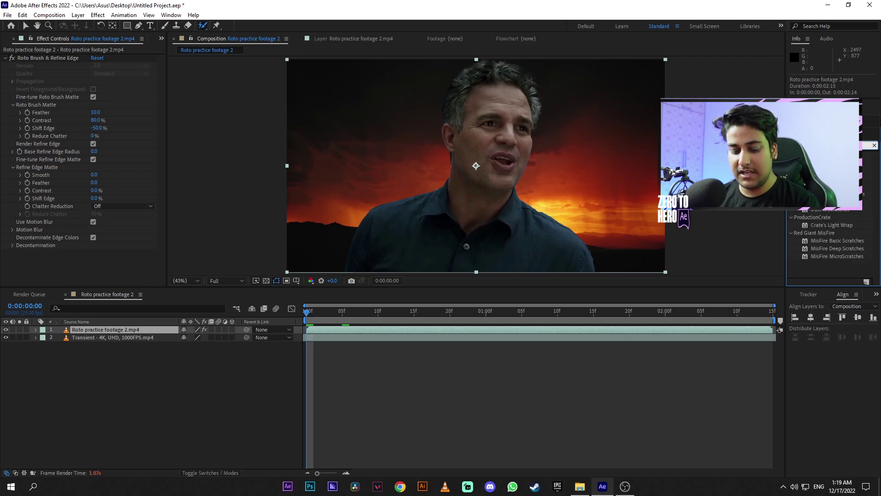
pyautogui.hotkey('ctrl', 'alt', 'shift', 'e')
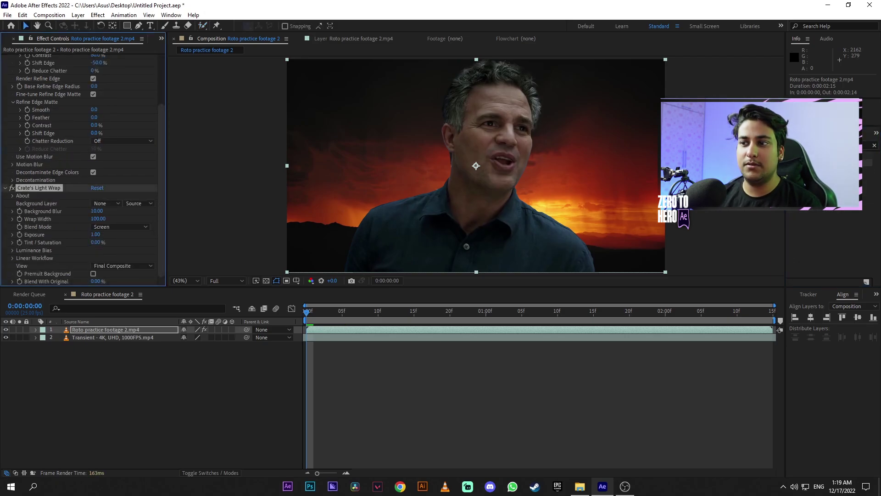
pyautogui.press('Delete')
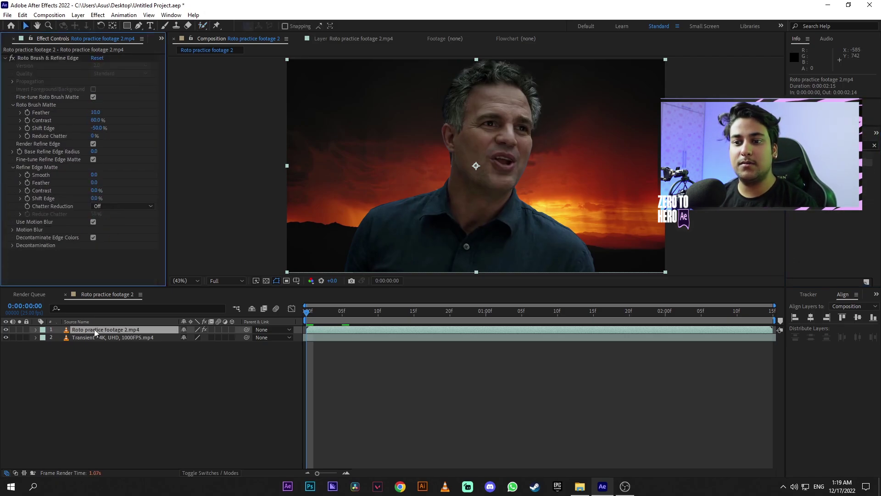
# Pre-compose the Roto practice footage 2.mp4 layer, moving all attributes into the new composition.
pyautogui.rightClick(95, 332)
pyautogui.click(137, 281)
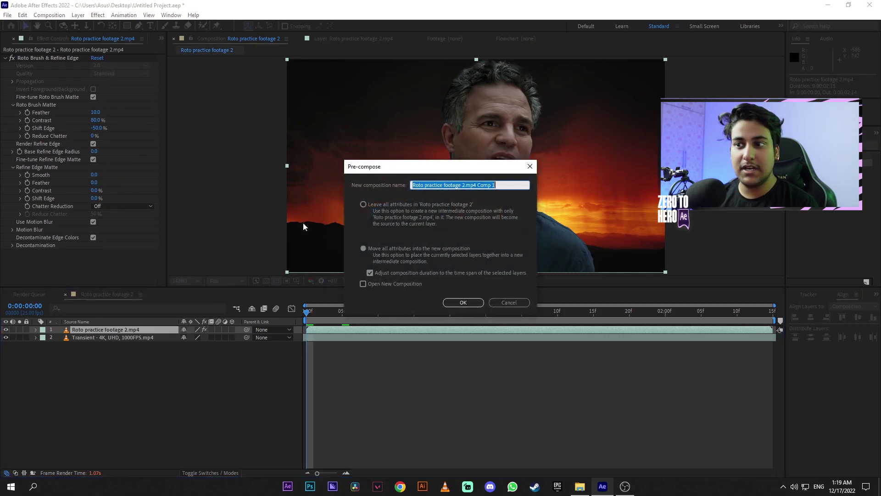
pyautogui.click(363, 248)
pyautogui.click(477, 302)
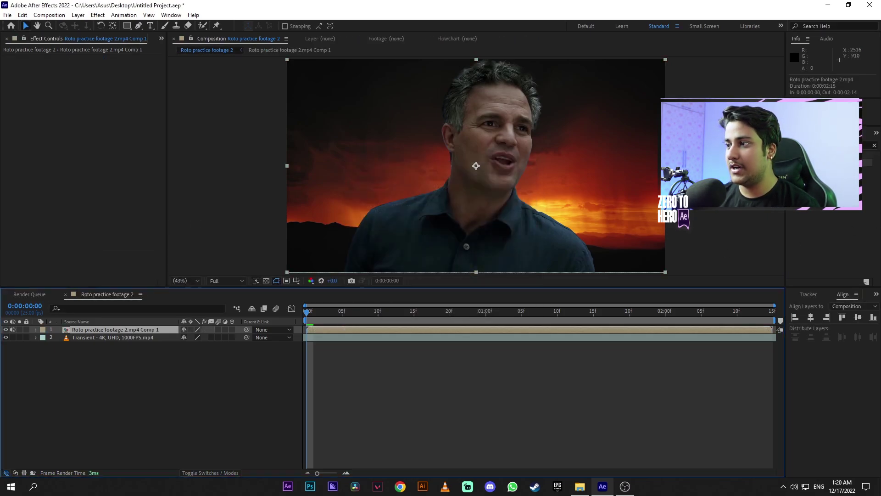
# Apply Crate's Light Wrap to the pre-composed layer with the Transient clip as its background layer.
pyautogui.hotkey('ctrl', 'alt', 'shift', 'e')
pyautogui.click(110, 74)
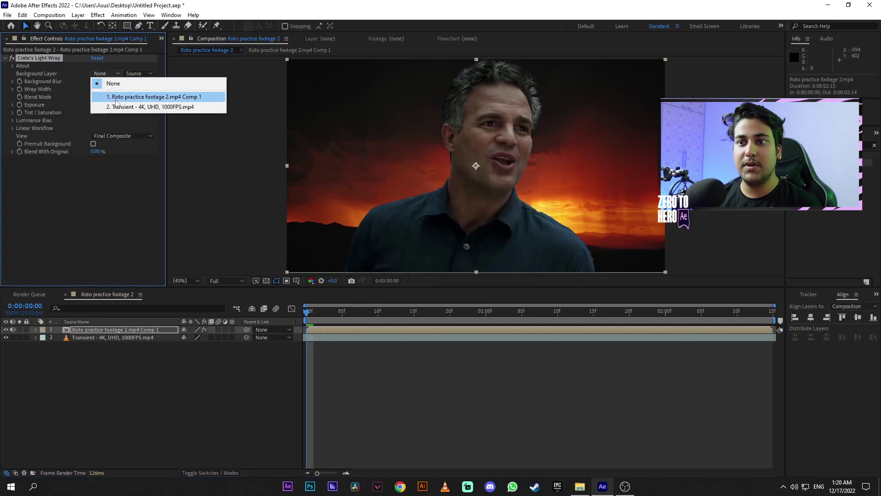
pyautogui.click(120, 106)
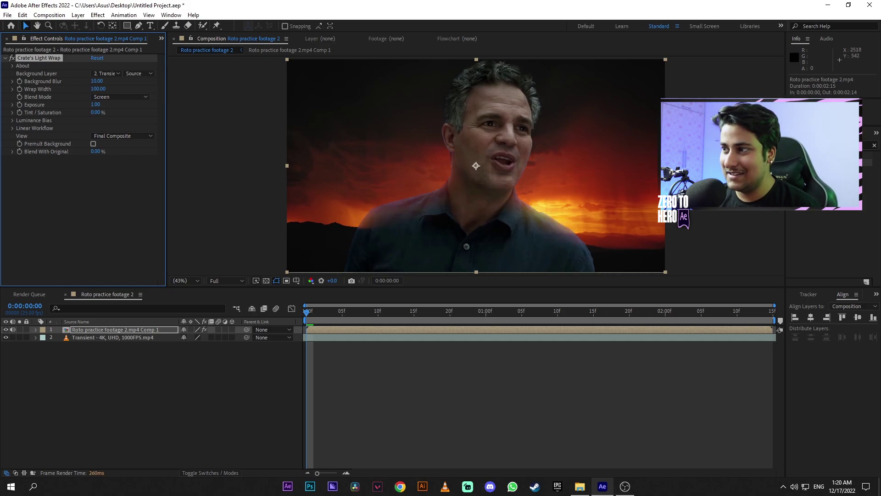
# Apply the Hue/Saturation effect to the pre-composed layer and set Master Saturation to 34.
pyautogui.hotkey('ctrl', '5')
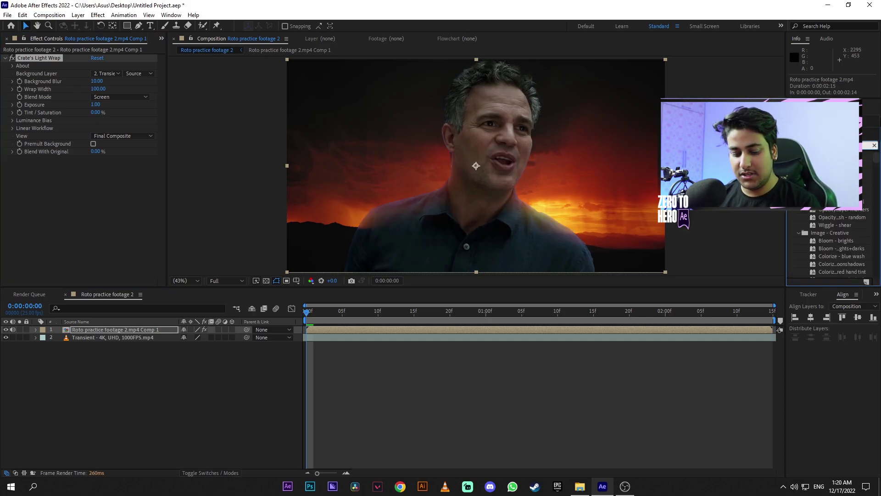
pyautogui.write('hue')
pyautogui.doubleClick(835, 210)
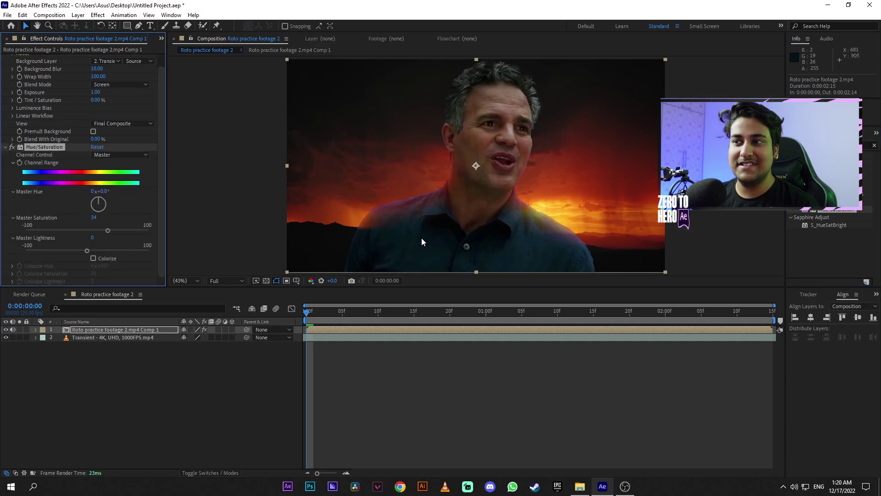
# Move through the opening frames to 0:00:00:03 and 0:00:00:07 to examine how the man blends with the background.
pyautogui.click(271, 320)
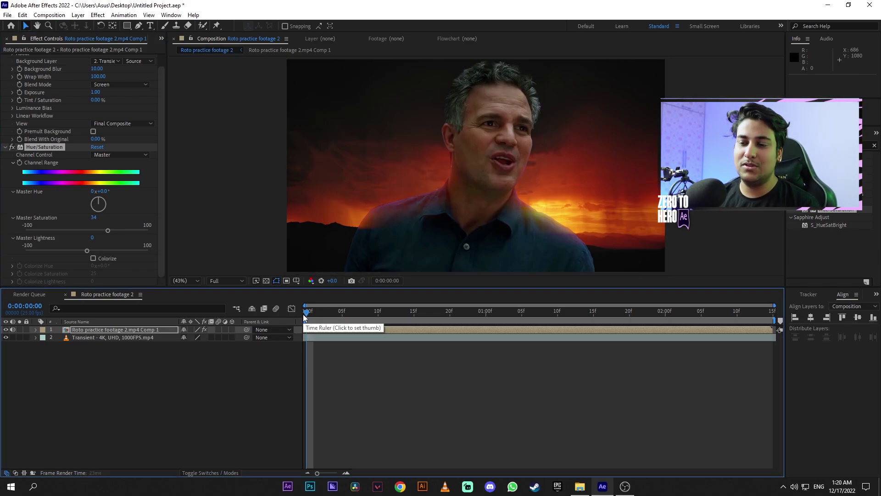
pyautogui.click(326, 312)
pyautogui.press('pagedown')
pyautogui.press('pagedown')
pyautogui.press('pagedown')
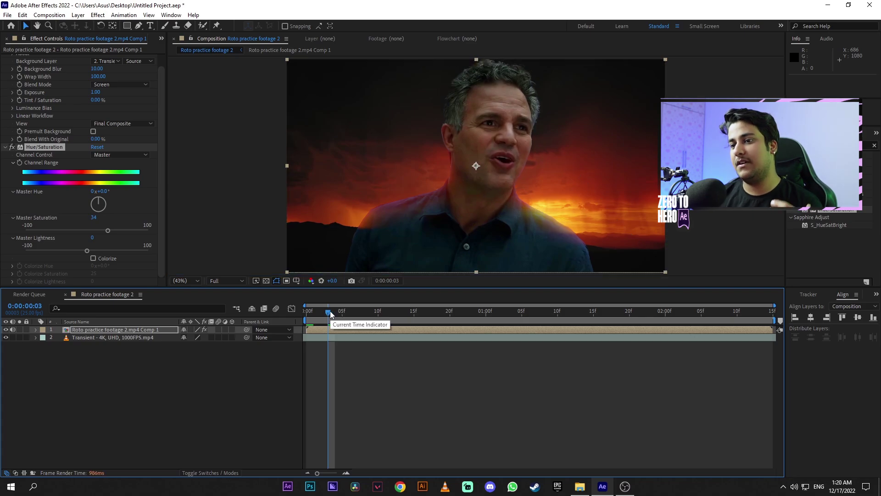
pyautogui.click(360, 313)
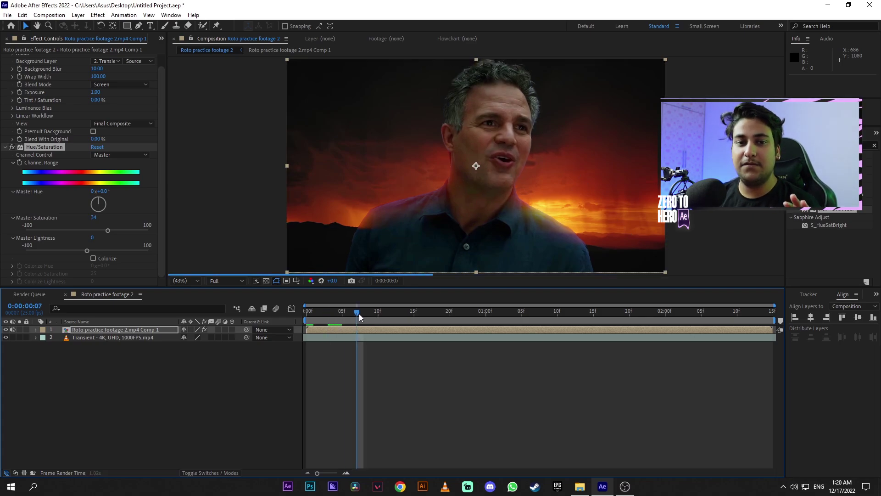
# Hide the Transient layer to view the cutout over the transparency grid, and show the layer again.
pyautogui.click(266, 280)
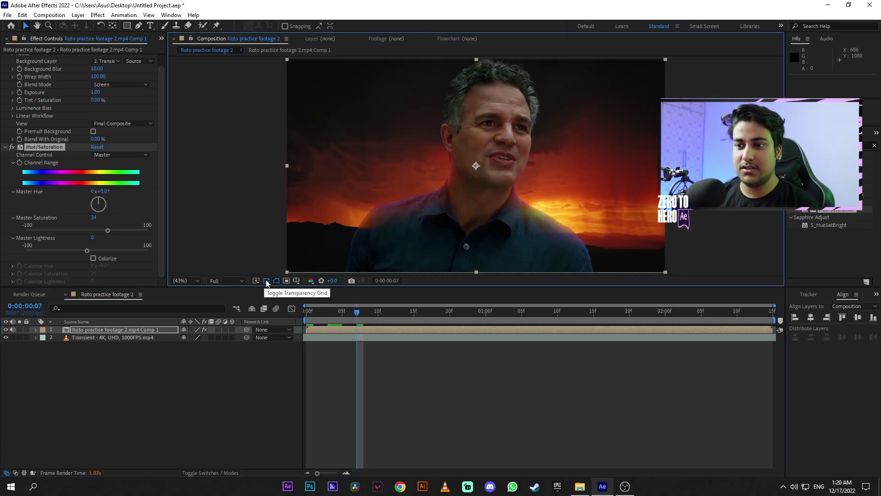
pyautogui.click(7, 337)
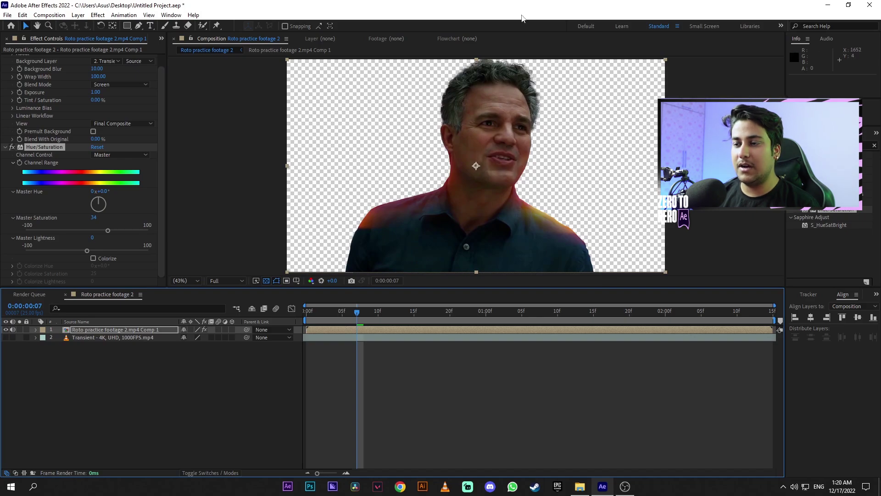
pyautogui.click(7, 337)
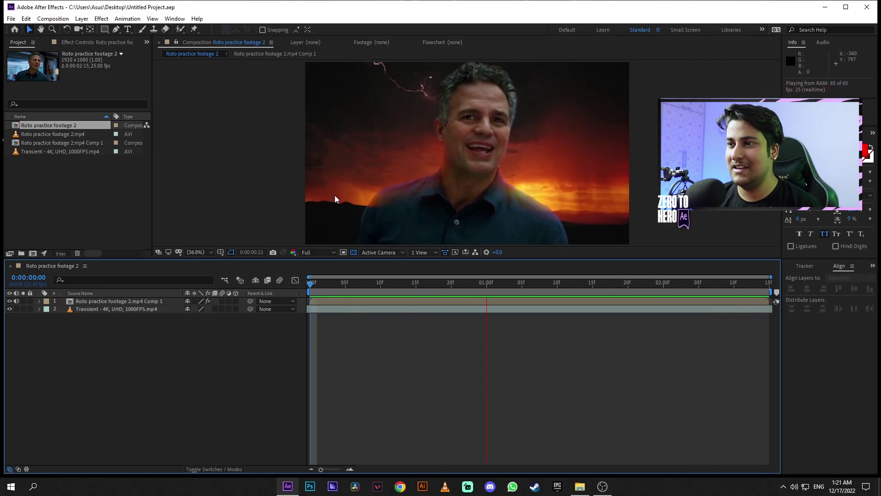
# Stop the preview and set the Blend Mode of Crate's Light Wrap on the pre-composed layer to Add.
pyautogui.press('space')
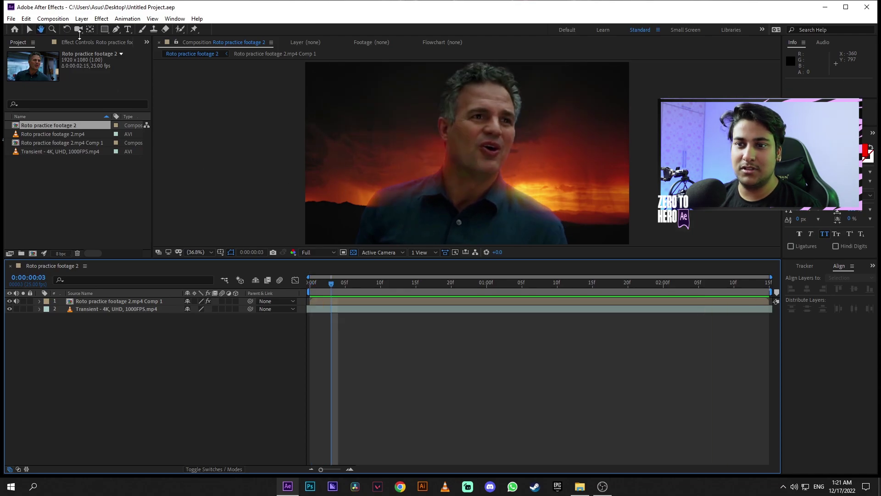
pyautogui.click(137, 299)
pyautogui.press('F3')
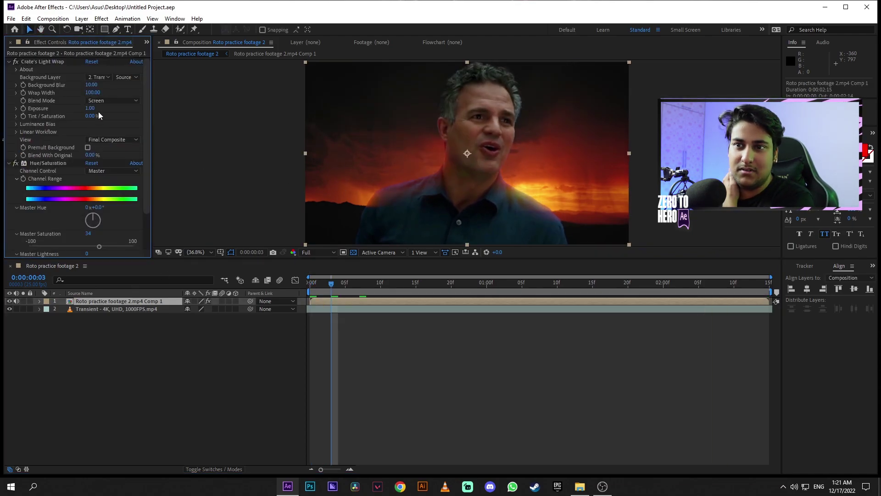
pyautogui.click(108, 100)
pyautogui.click(106, 144)
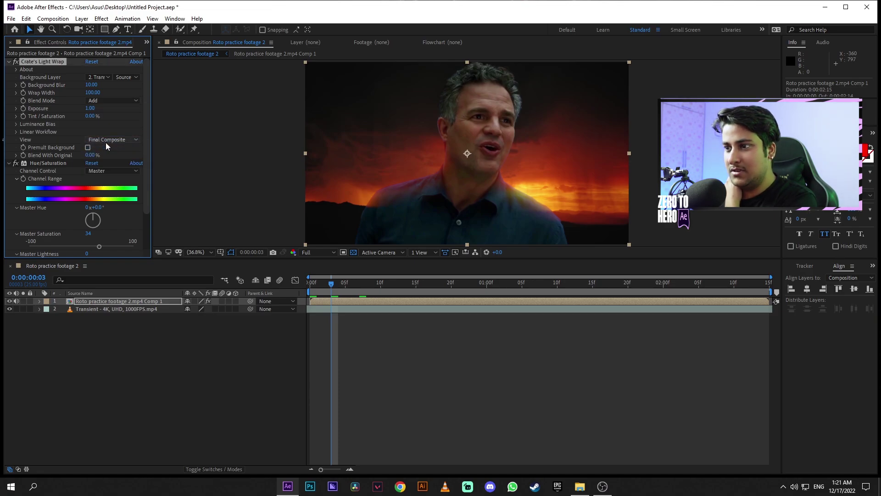